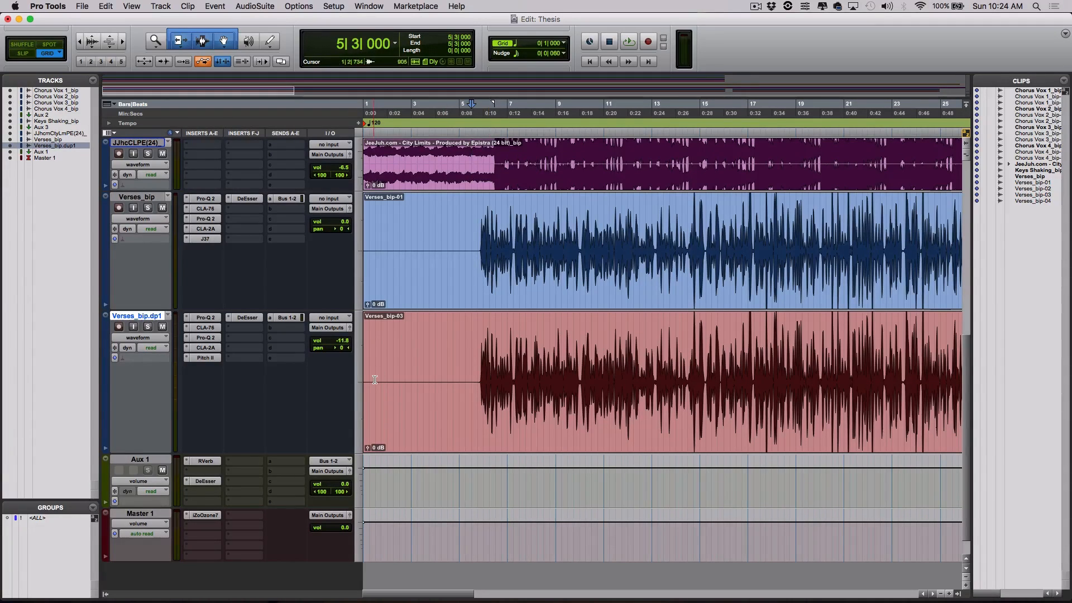
left_click(547, 301)
left_click(531, 421)
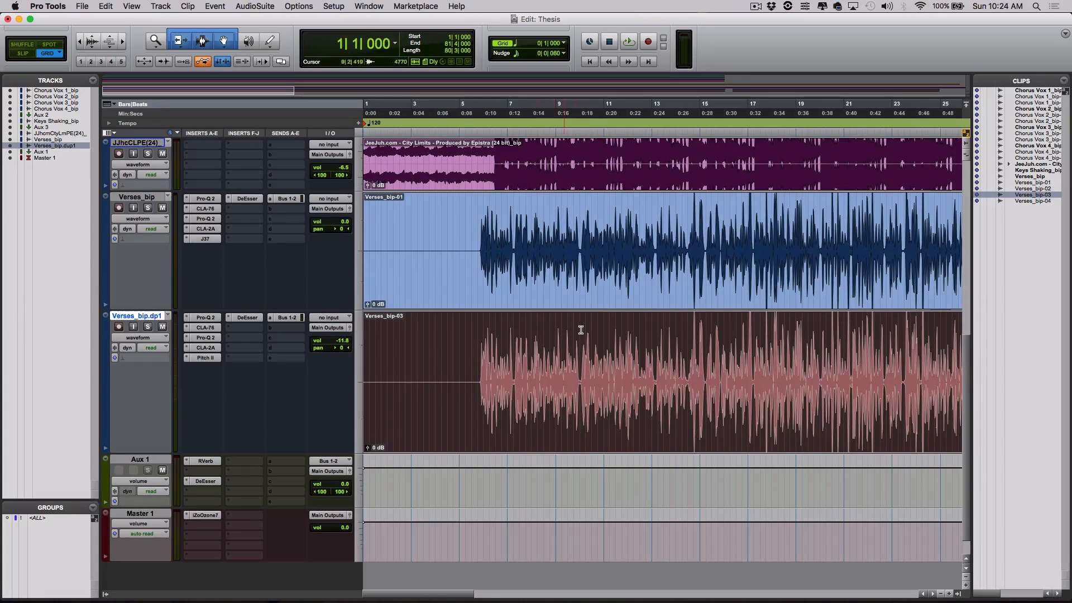
left_click(595, 304)
left_click_drag(476, 240, 673, 257)
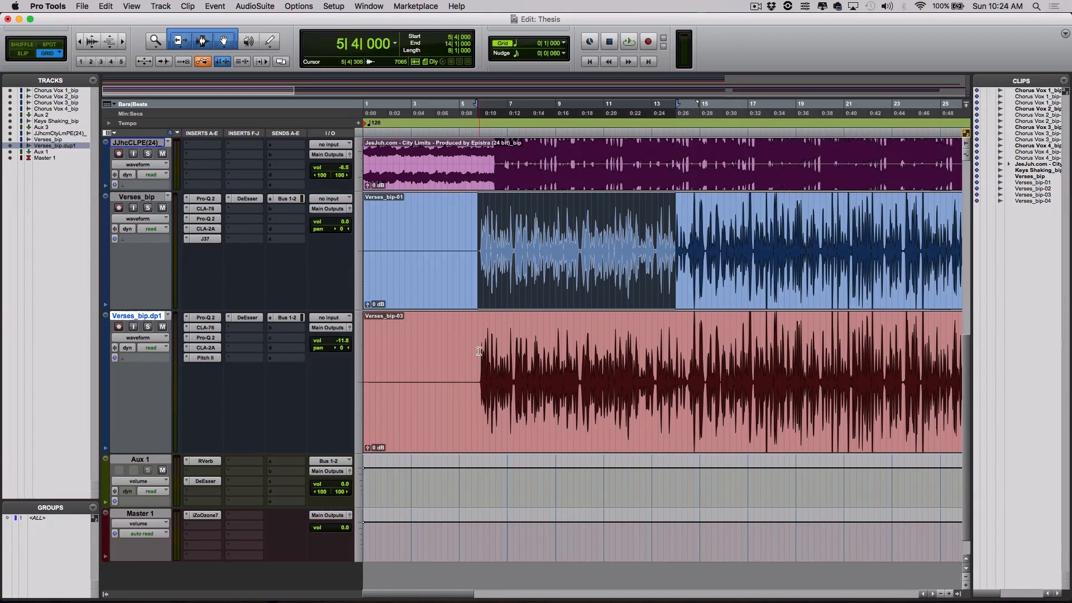
left_click_drag(474, 351, 735, 369)
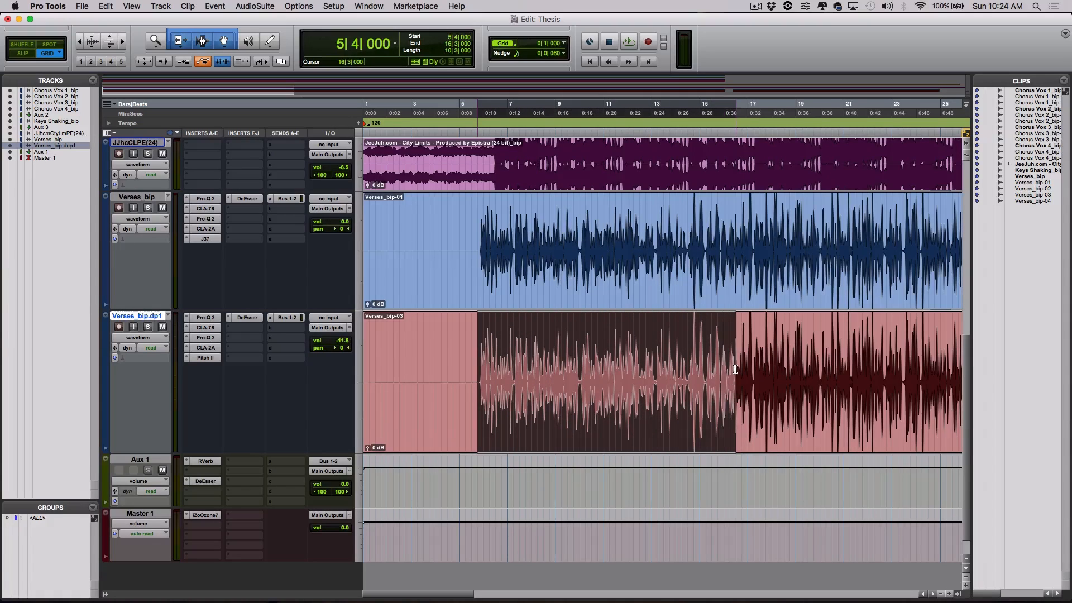
left_click(417, 421)
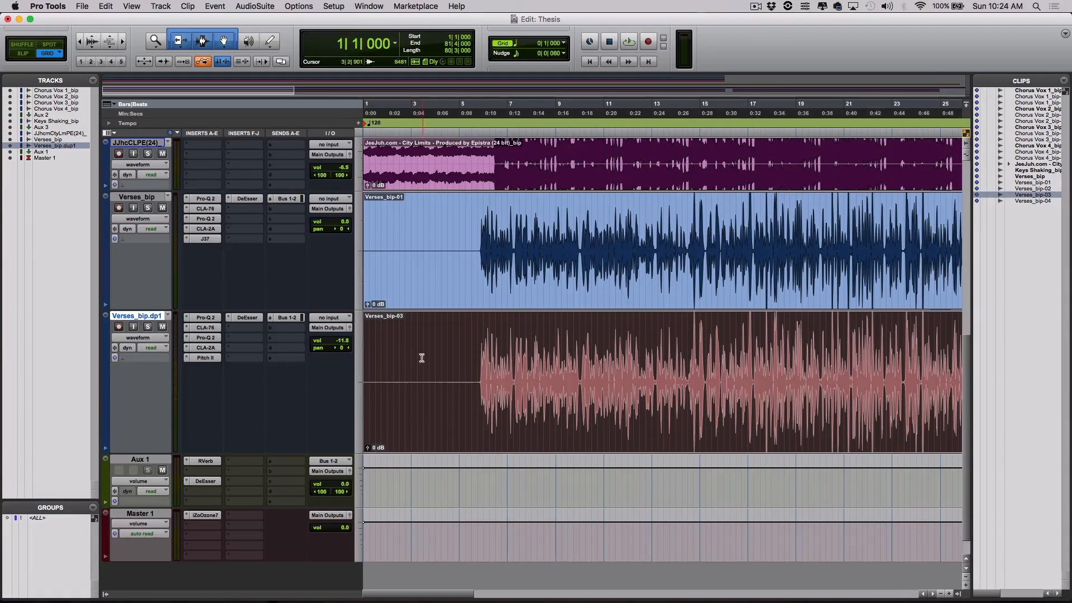
Place the playback start at 4|1|000 and audition the full mix with both verse tracks audible
left_click(448, 112)
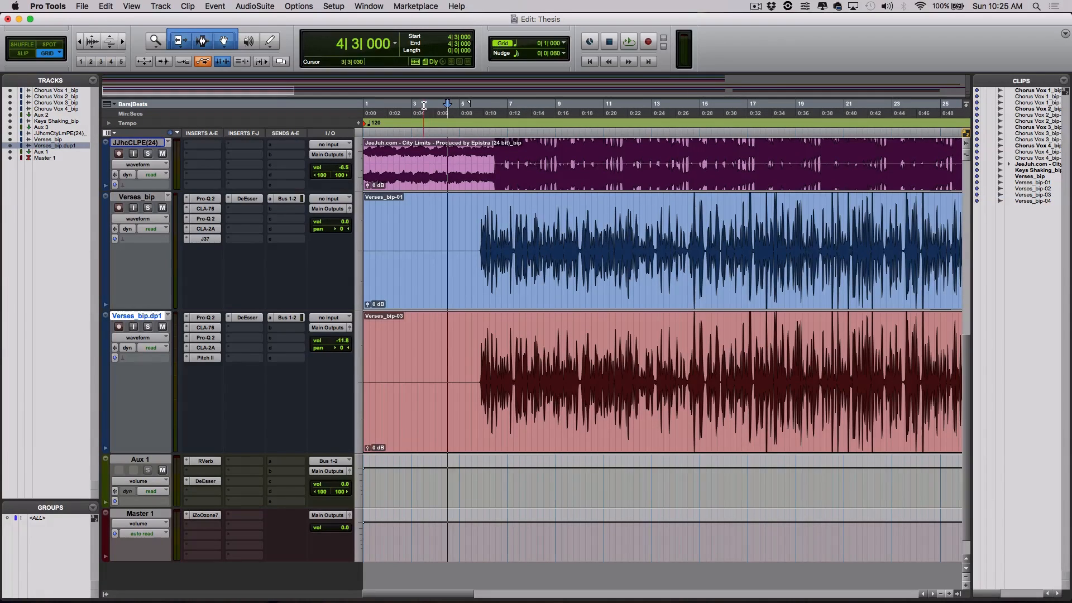
left_click(436, 106)
scroll(485, 206, "up", 4)
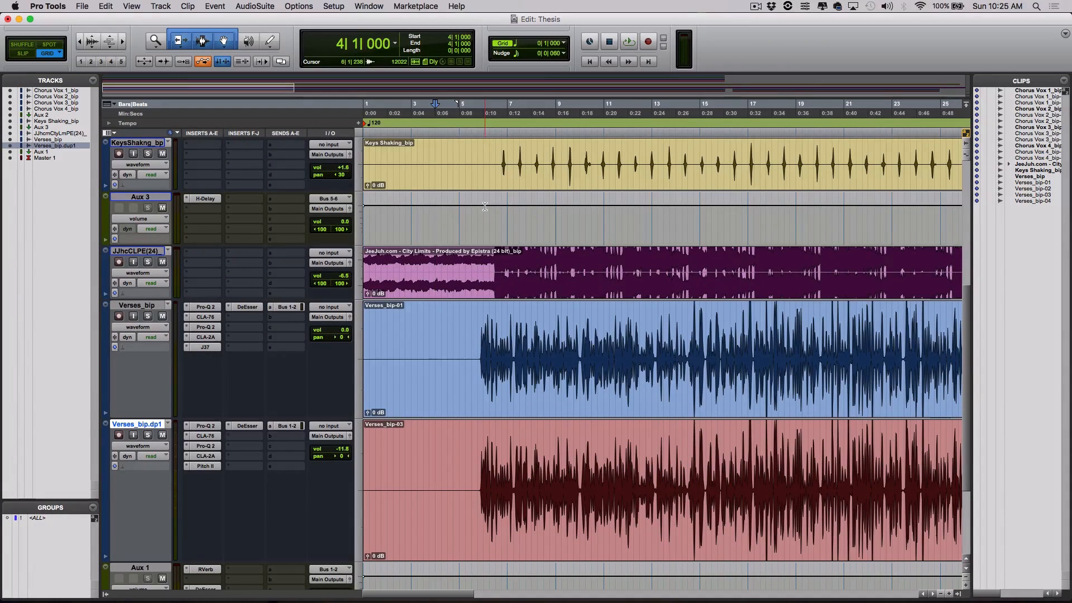
key("space")
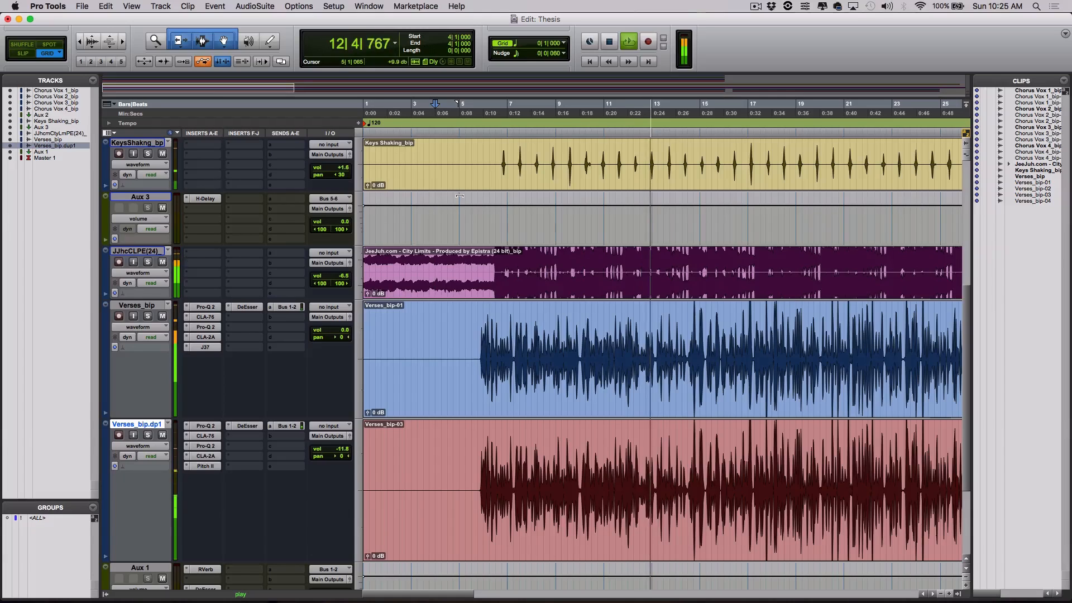
key("space")
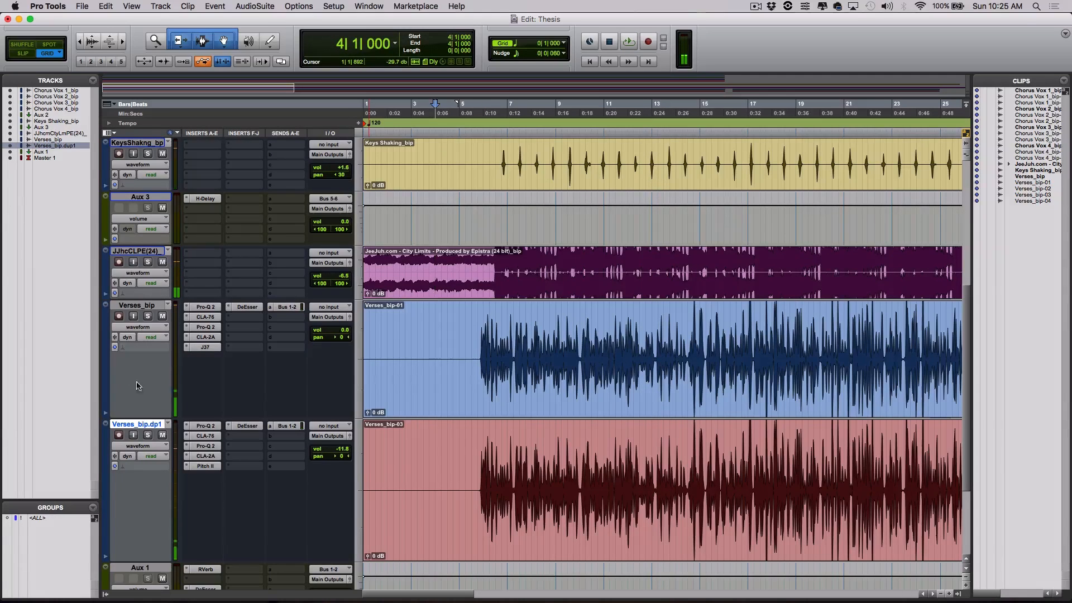
Audition the mix from 4|1|000 with the Verses_bip.dup1 track muted, and unmute the track once playback is stopped
left_click(162, 435)
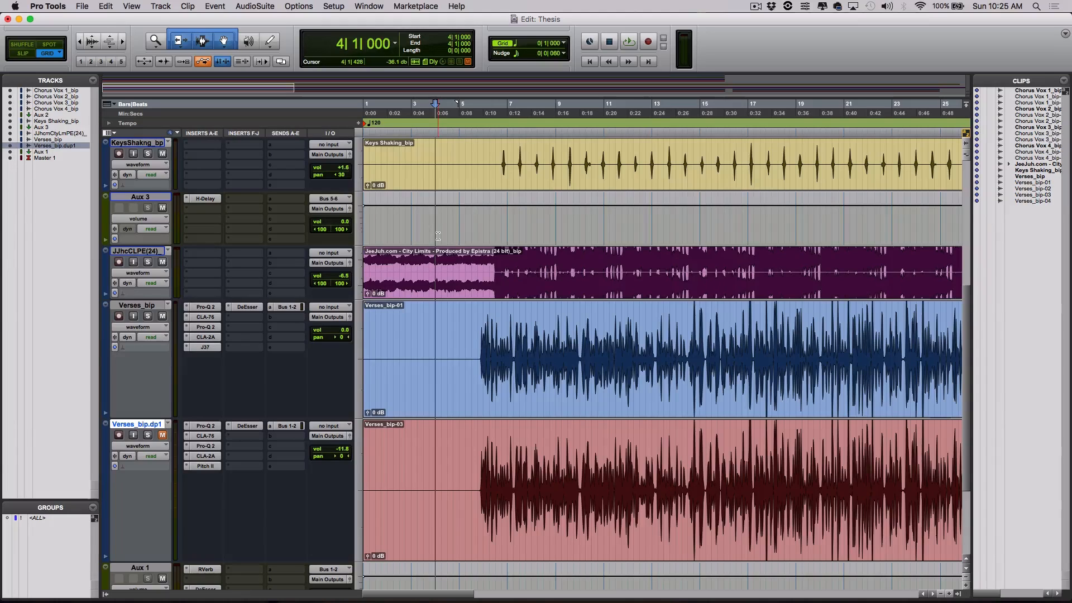
key("space")
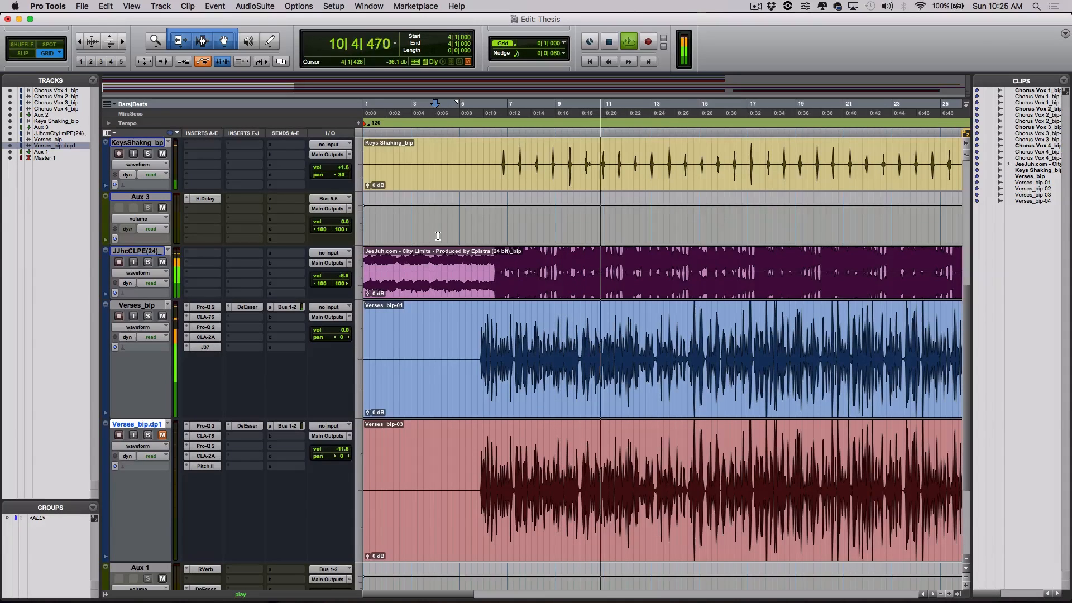
key("space")
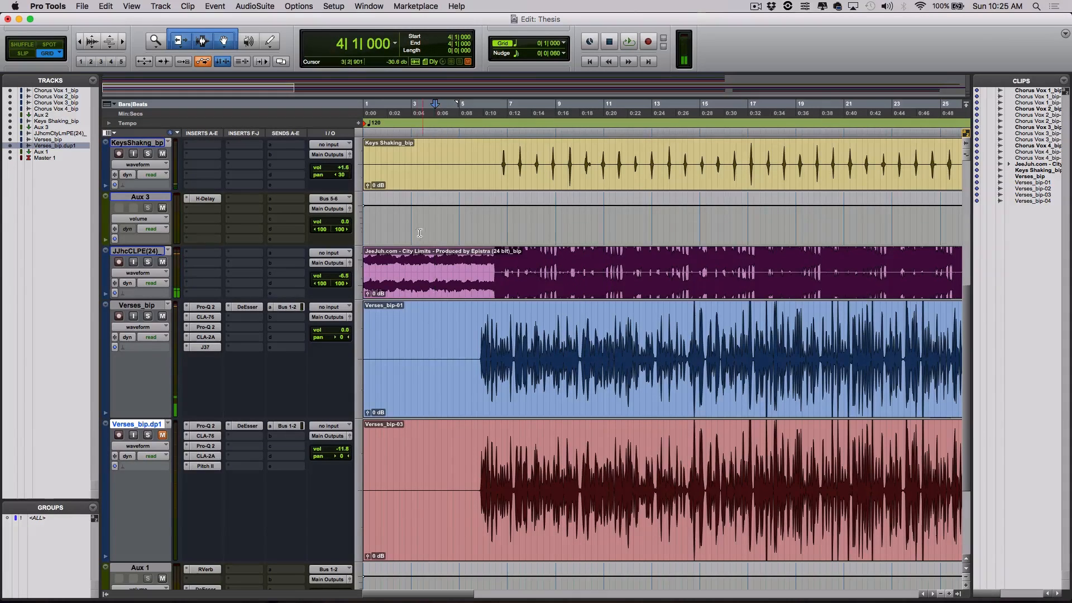
left_click(162, 434)
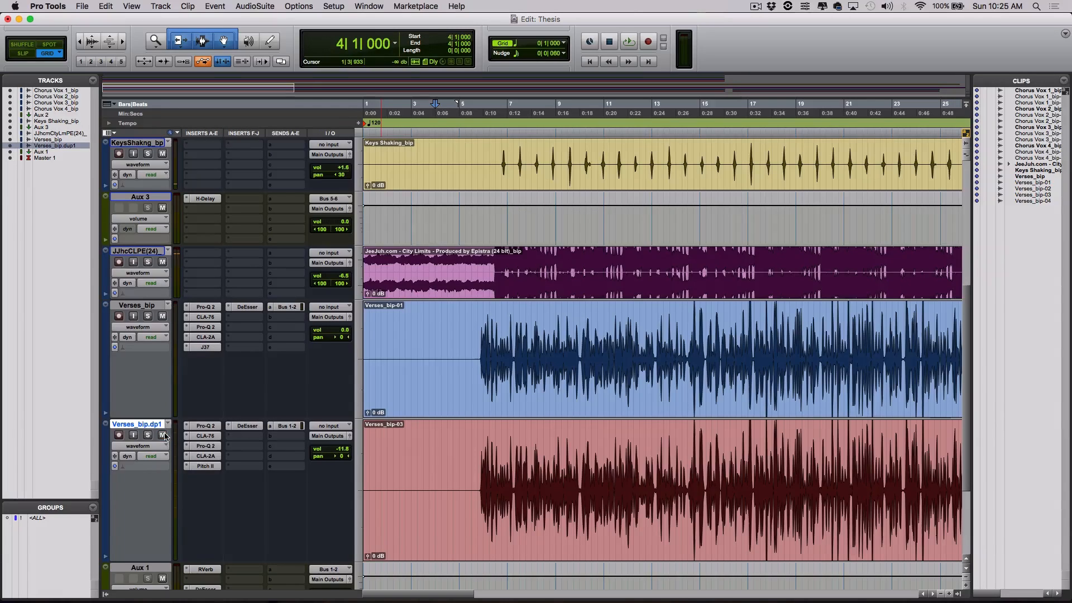
Examine the settings of the first Pro-Q 2 and the CLA-76 inserts on the Verses_bip track
left_click(158, 306)
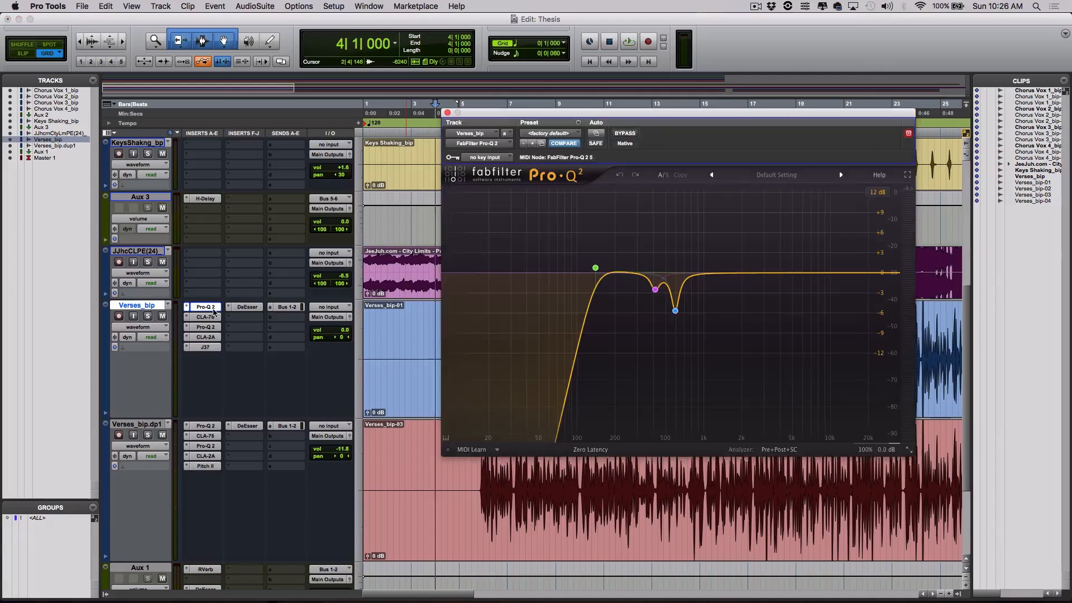
left_click(212, 319)
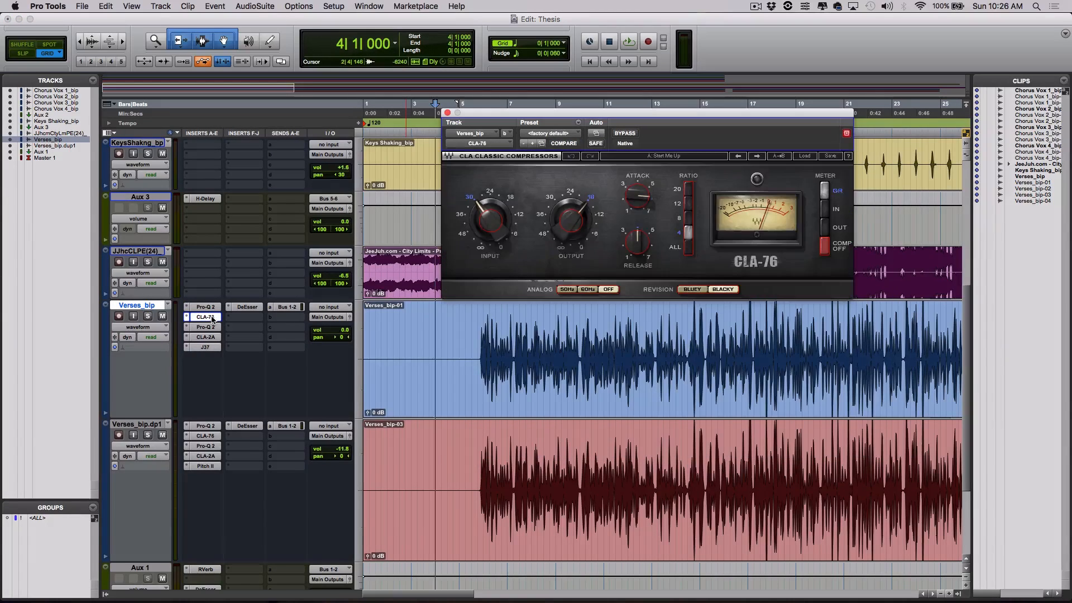
left_click(448, 114)
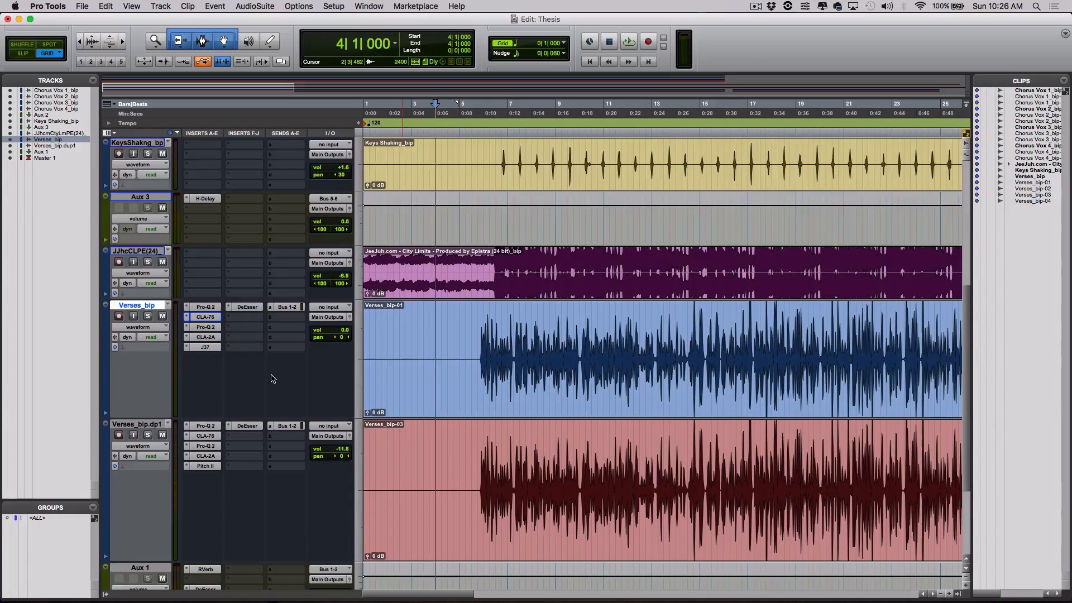
scroll(272, 376, "down", 1)
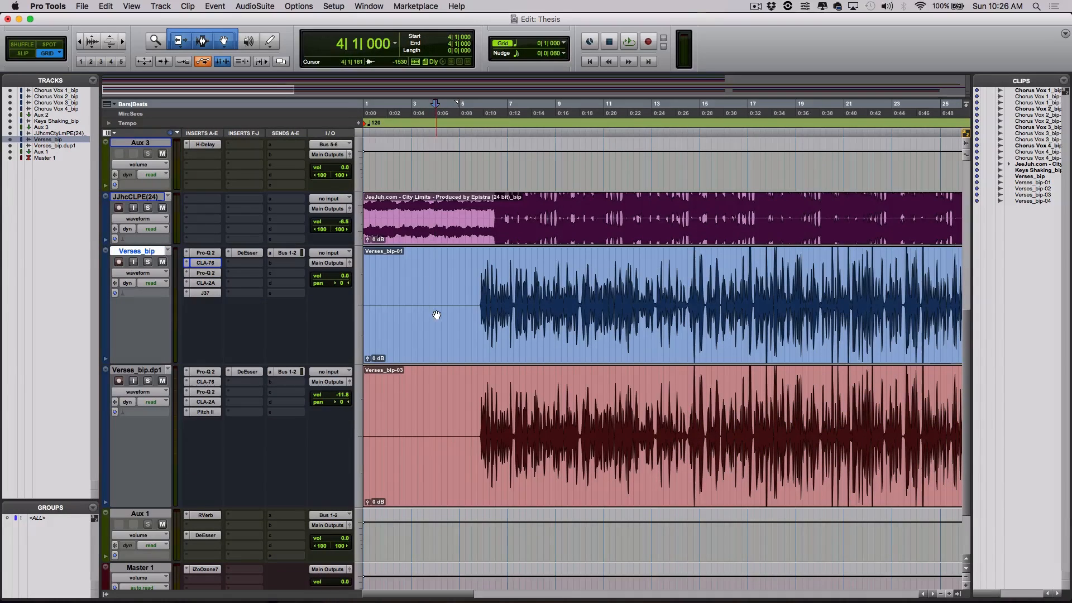
right_click(162, 254)
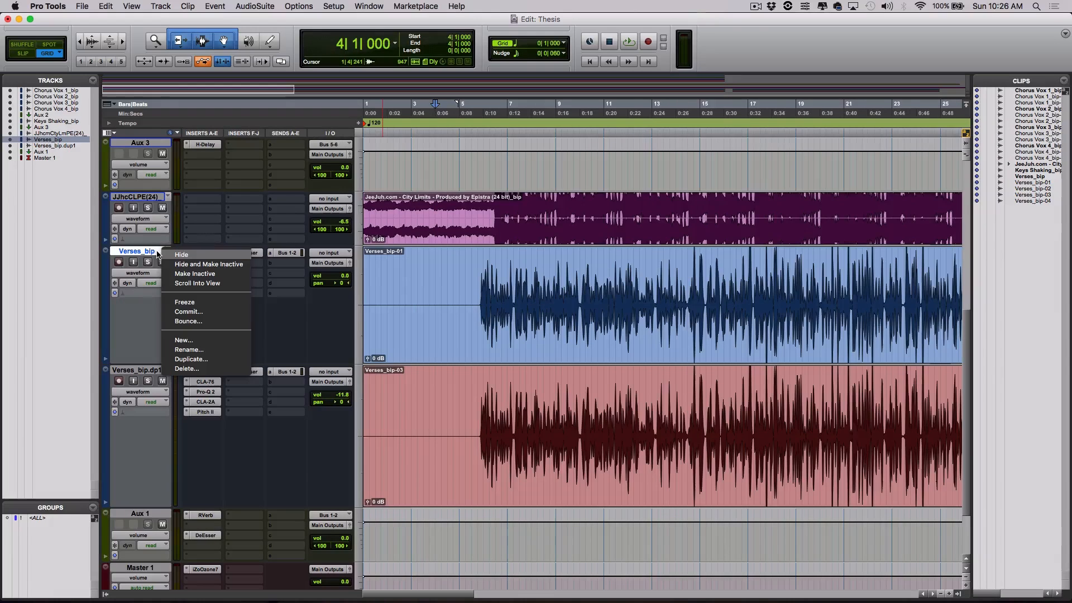
left_click(174, 358)
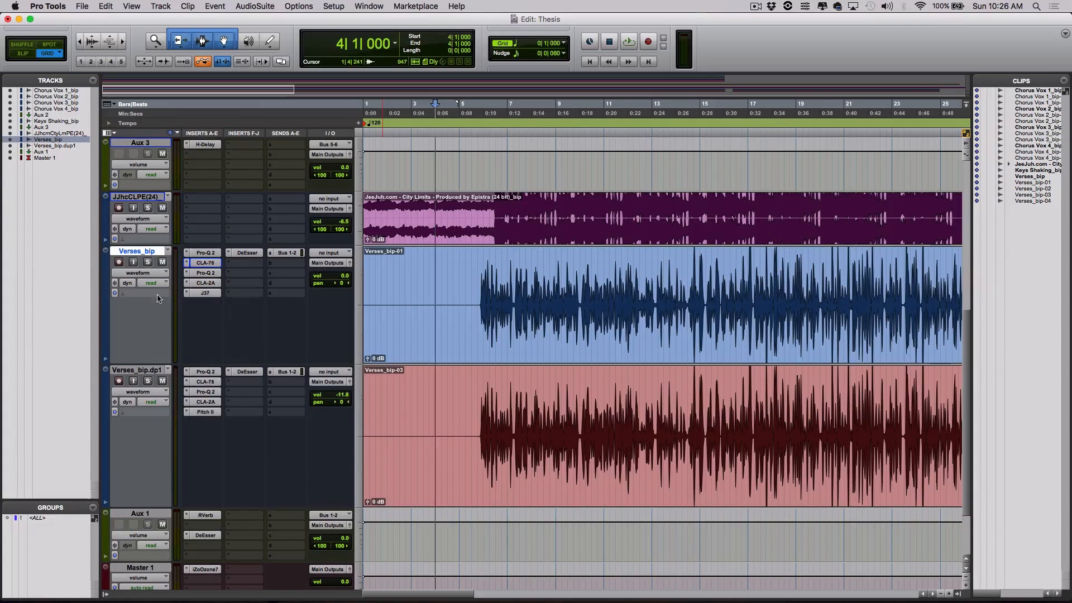
Open Pitch II on the Verses_bip.dup1 track, reset its pitch shift to 0 semitones, and return it to -3 semitones
left_click(159, 370)
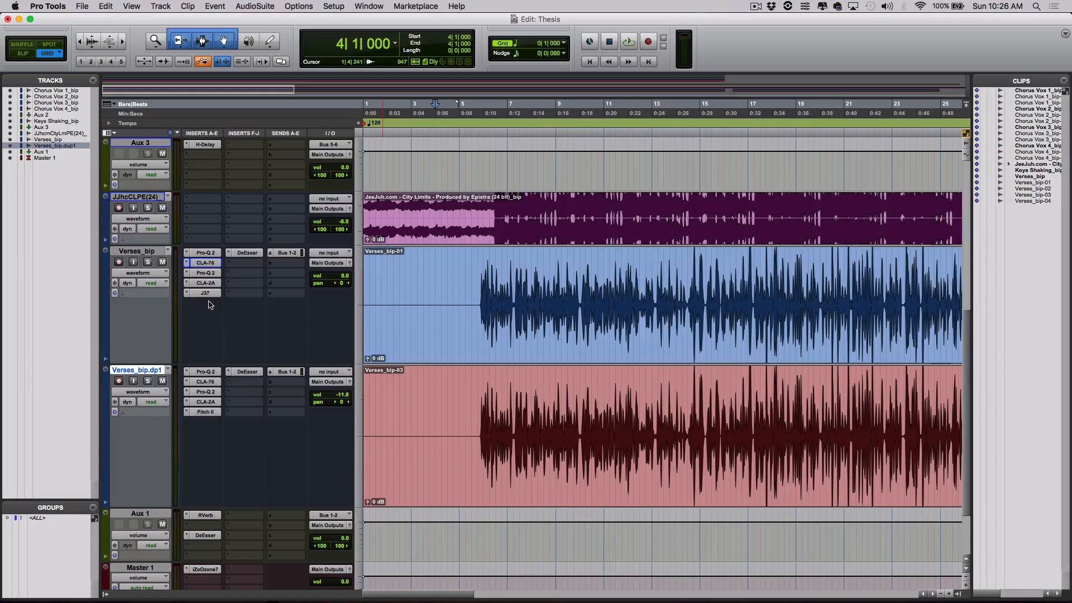
left_click(207, 412)
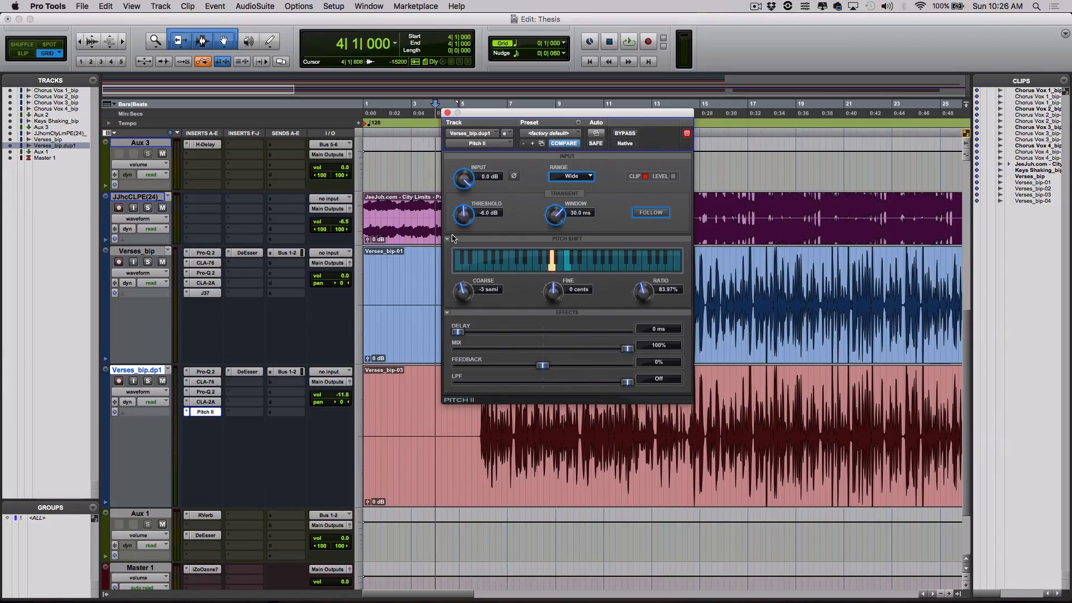
left_click_drag(495, 117, 431, 86)
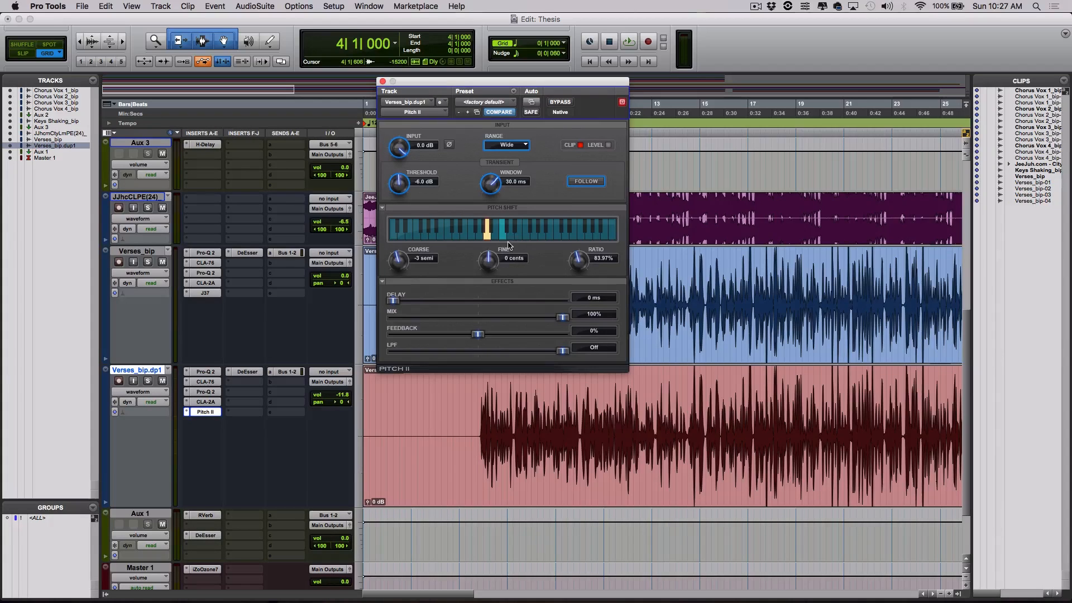
left_click(503, 239)
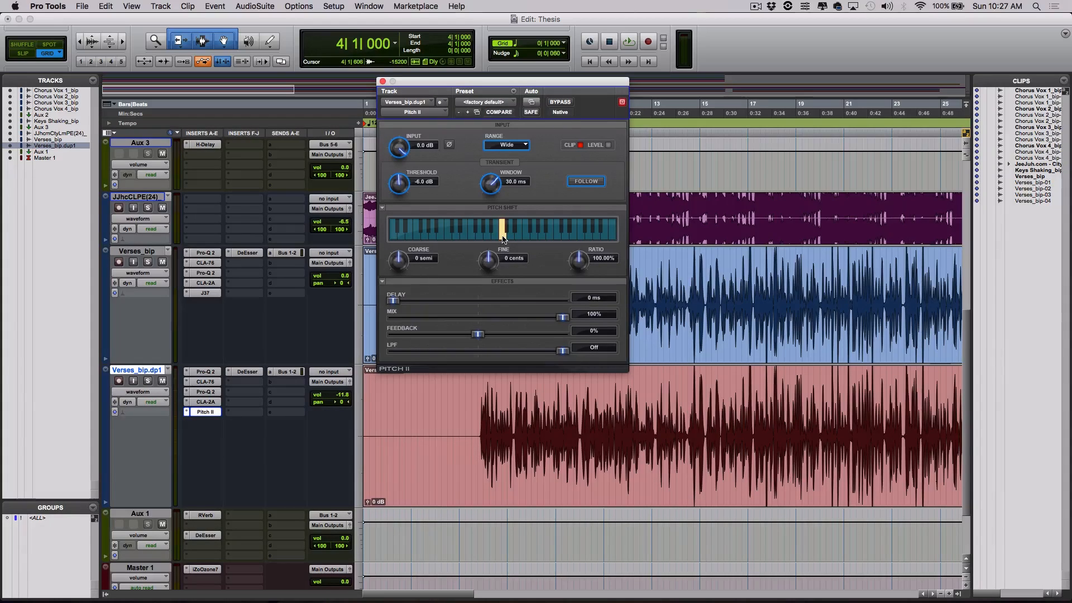
left_click(487, 236)
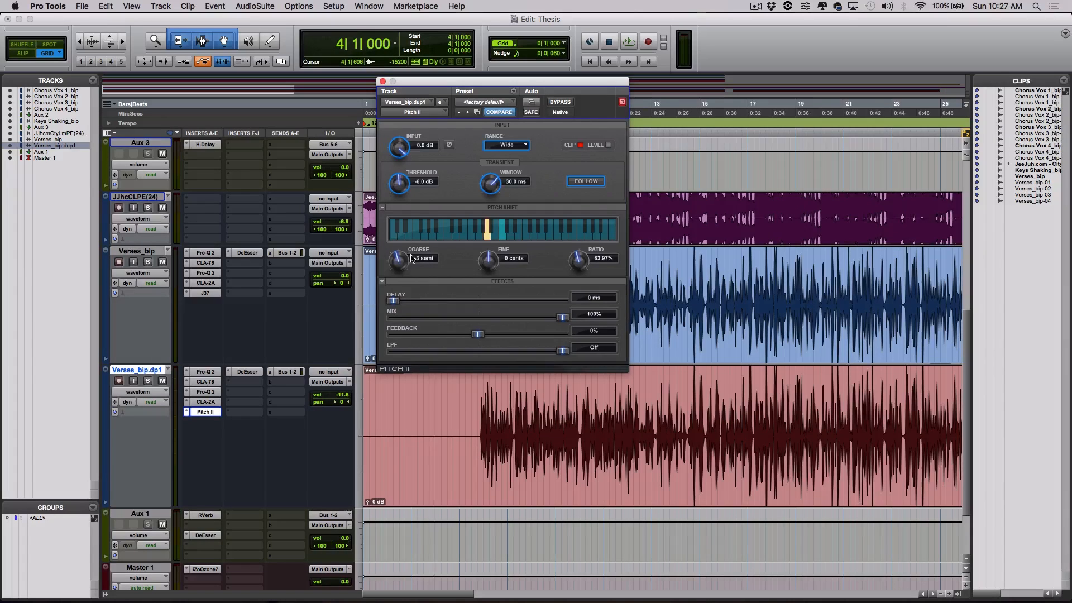
Solo Verses_bip.dup1 and play it from 5|4|000, comparing the sound with Pitch II bypassed and active
left_click_drag(549, 85, 408, 111)
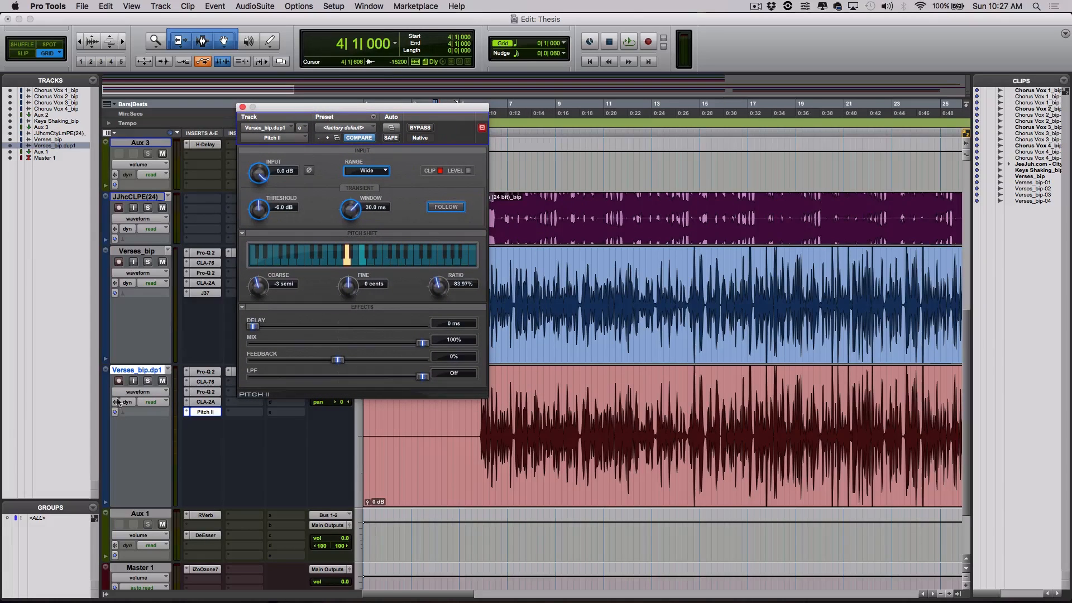
left_click(147, 381)
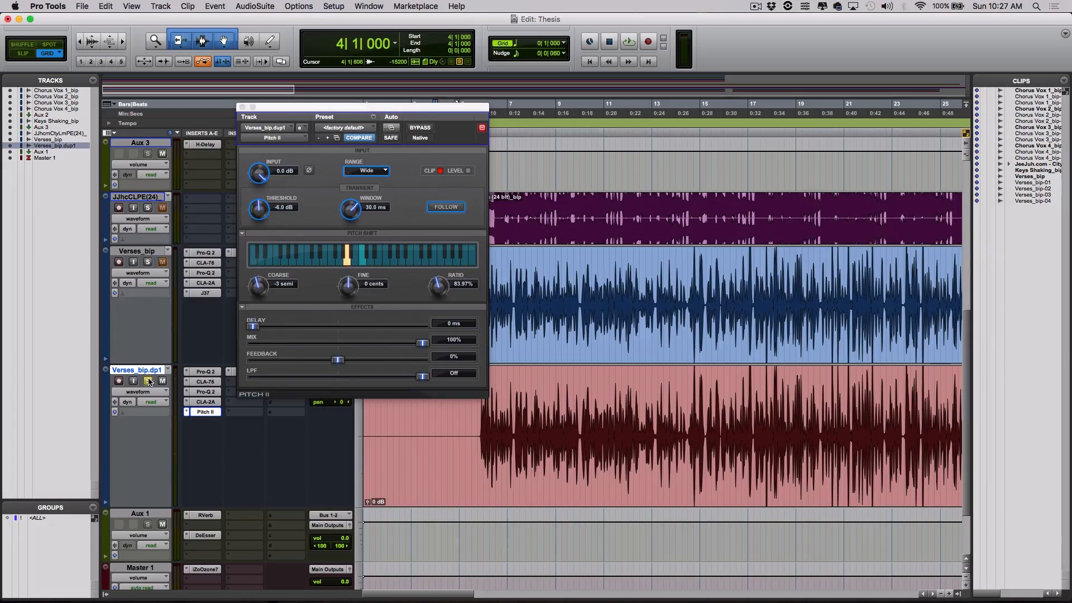
left_click(424, 128)
left_click_drag(448, 107, 405, 111)
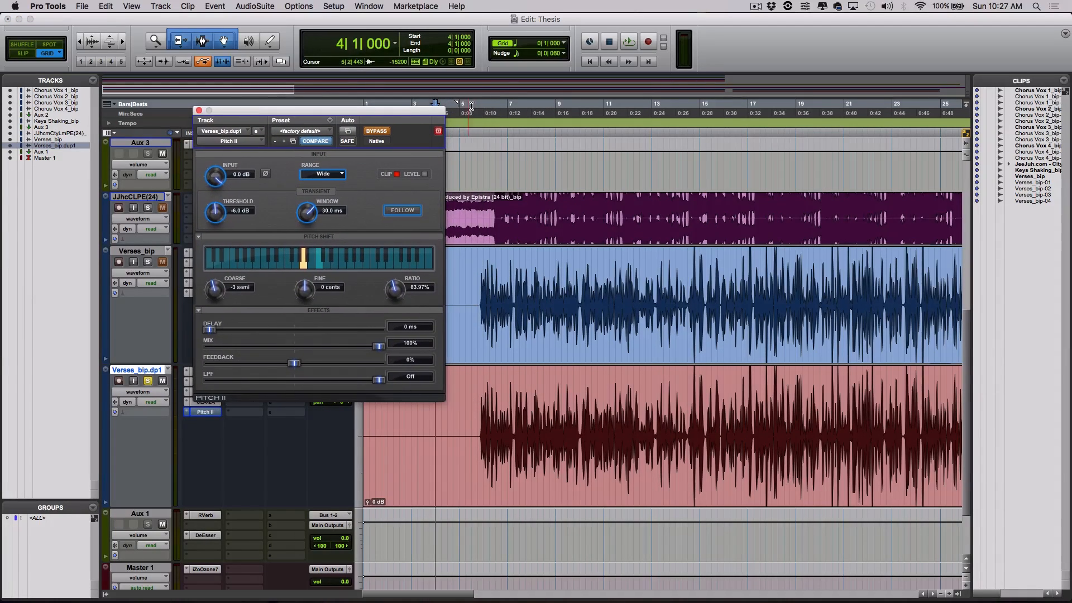
left_click(479, 105)
key("space")
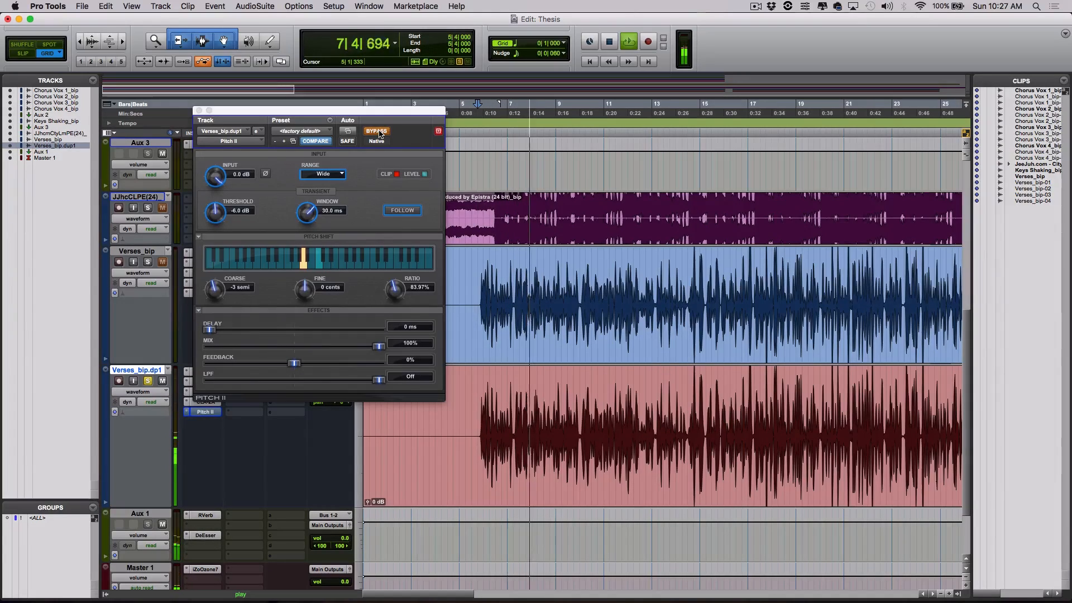
left_click(379, 134)
left_click(379, 133)
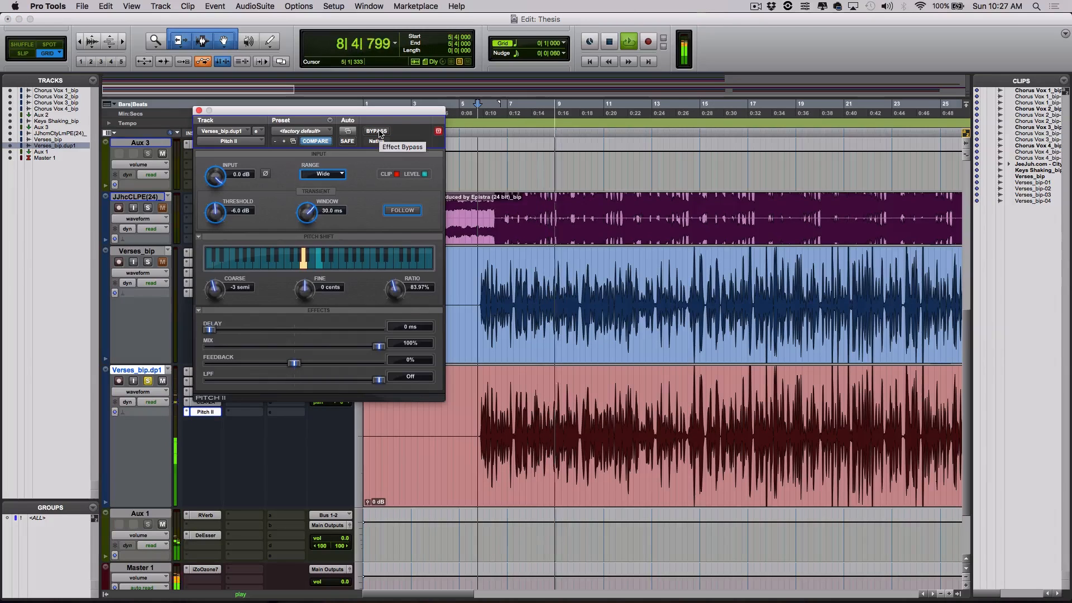
Audition Verses_bip soloed together with Verses_bip.dup1, and close Pitch II with both solos cleared
scroll(151, 223, "down", 1)
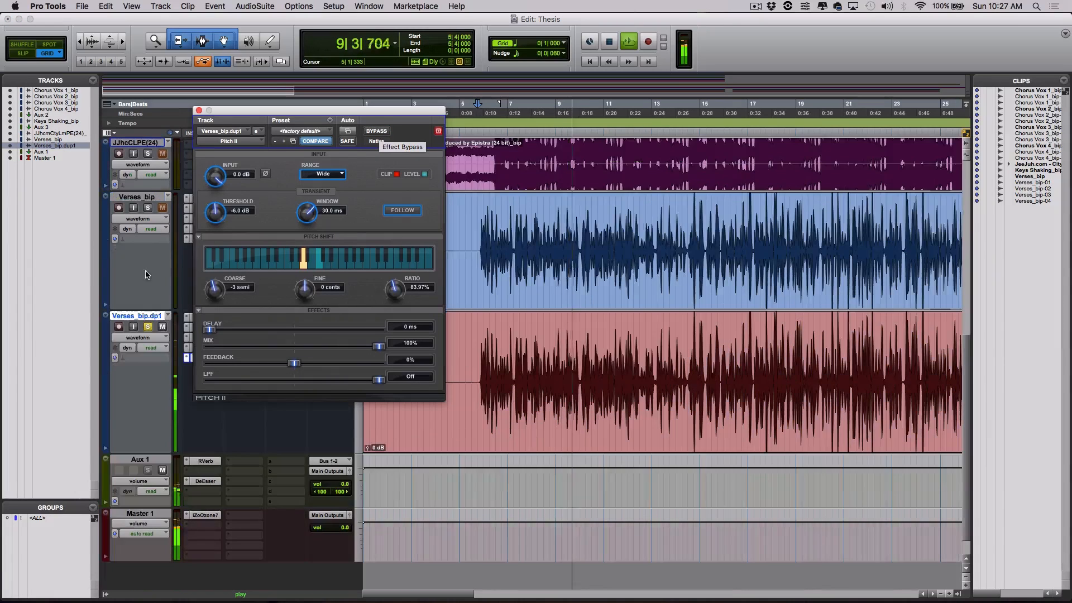
left_click(149, 209)
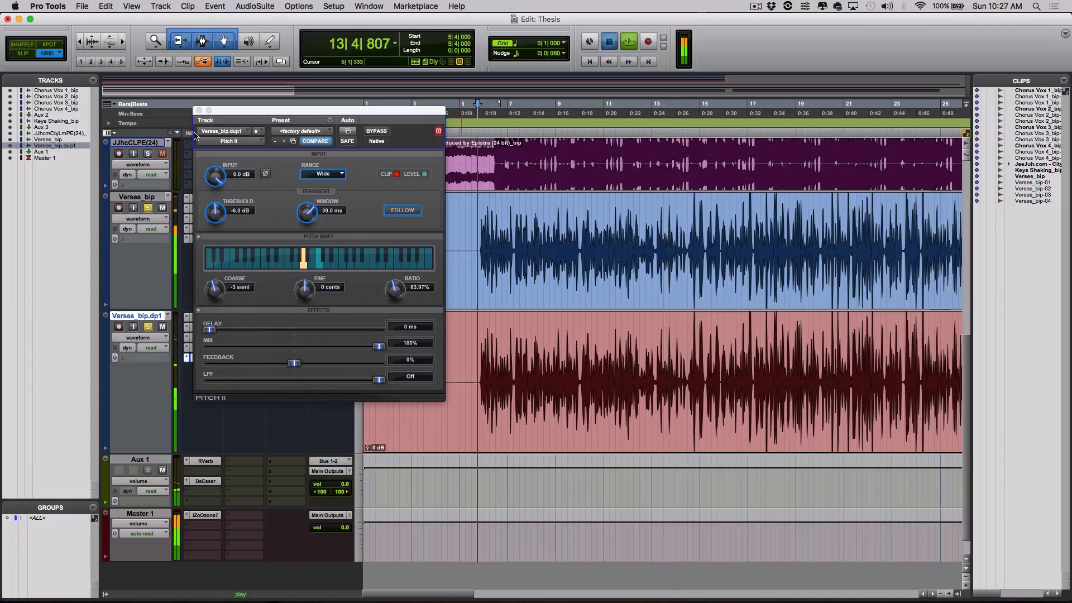
key("space")
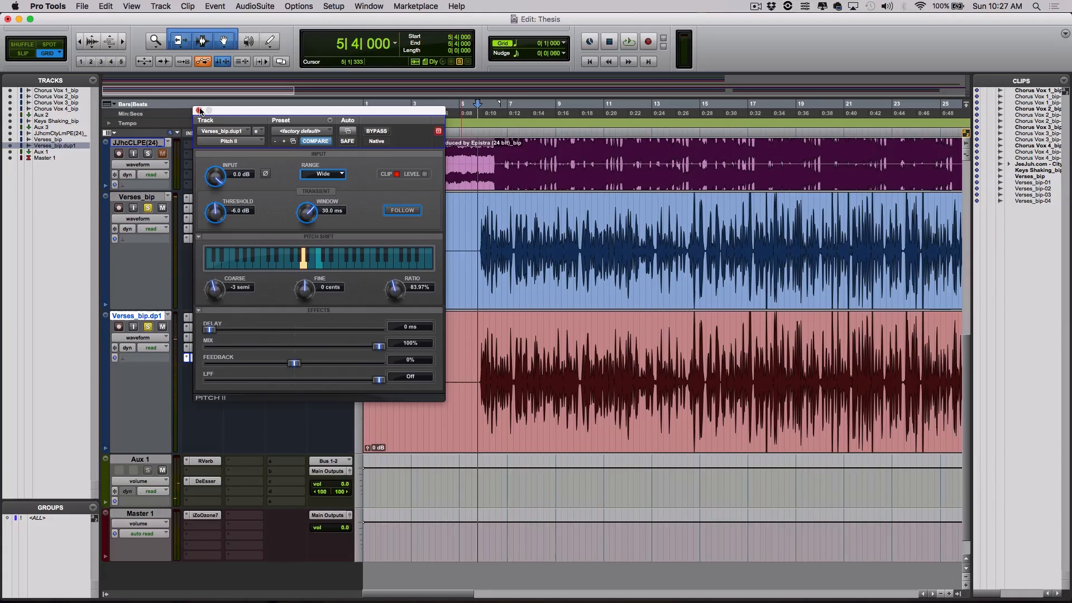
left_click(199, 110)
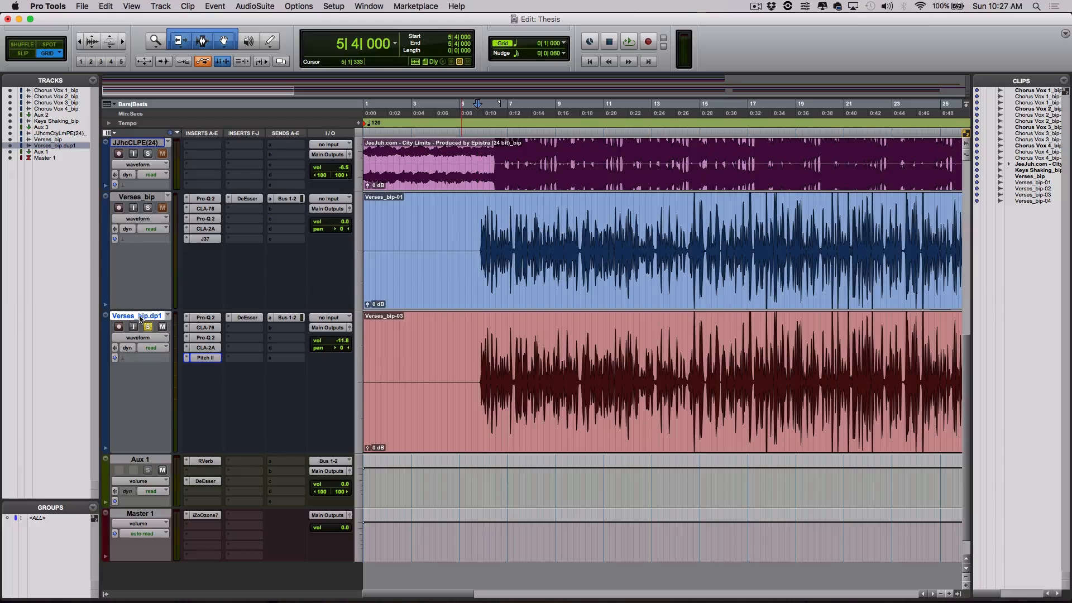
scroll(149, 316, "up", 1)
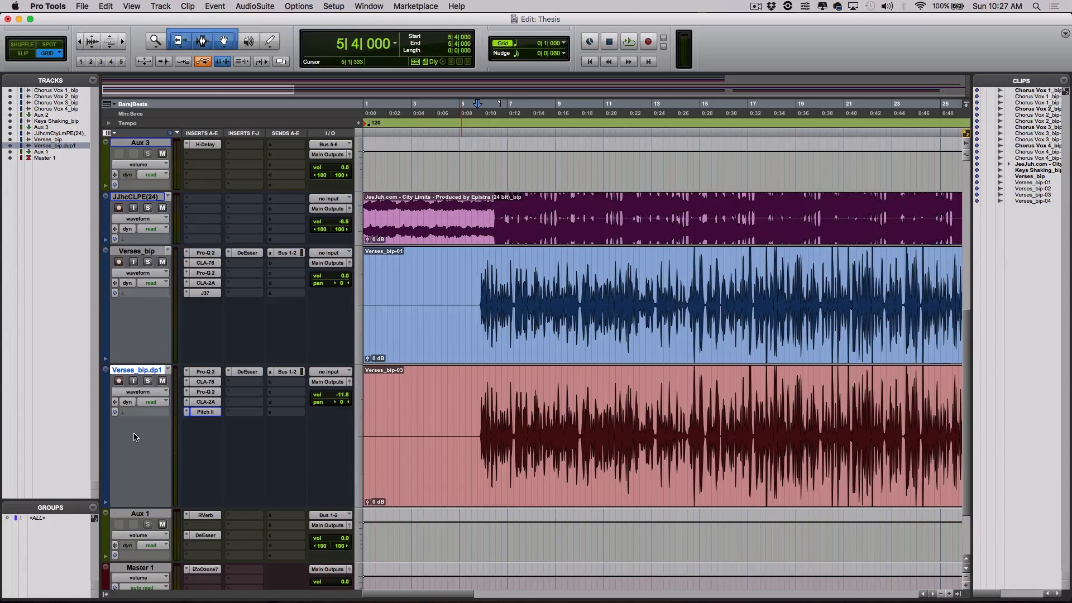
Examine the Bus 1-2 send level and the first Pro-Q 2 curve on the Verses_bip.dup1 track
left_click(287, 371)
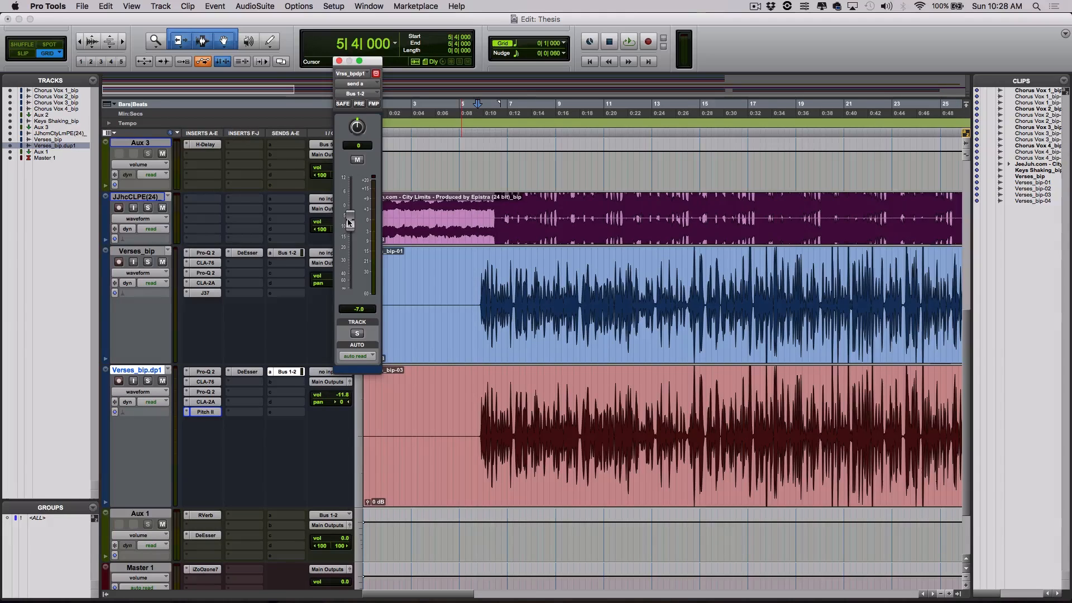
left_click(339, 60)
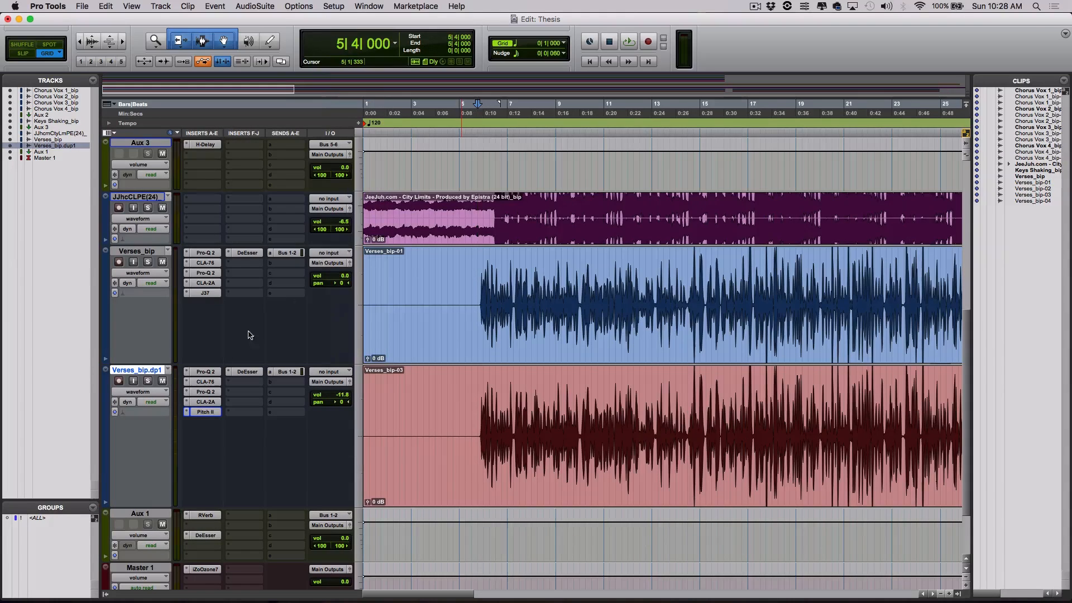
left_click(205, 372)
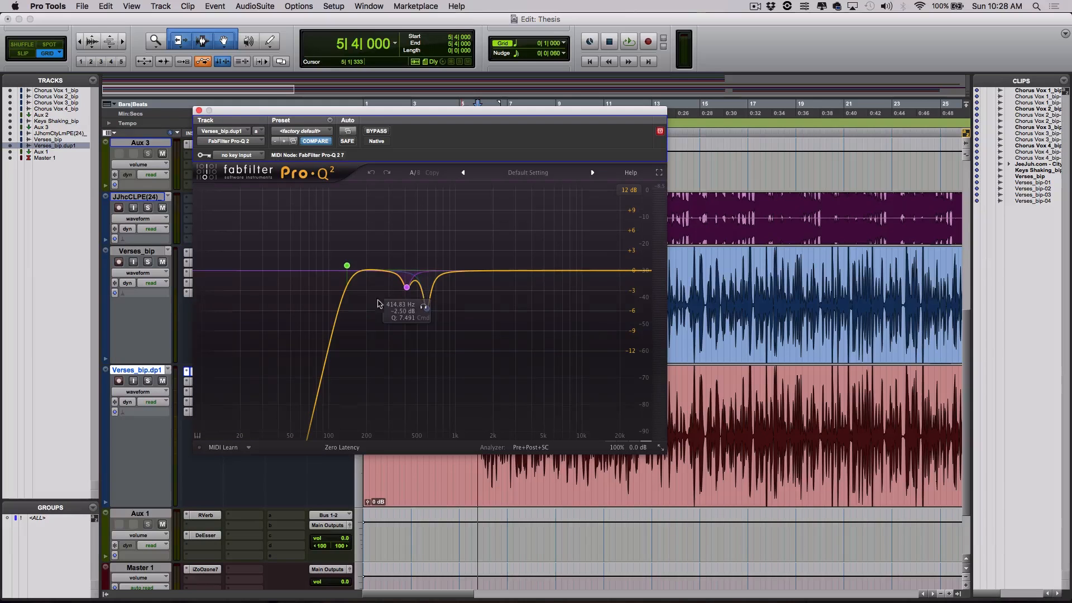
left_click(426, 308)
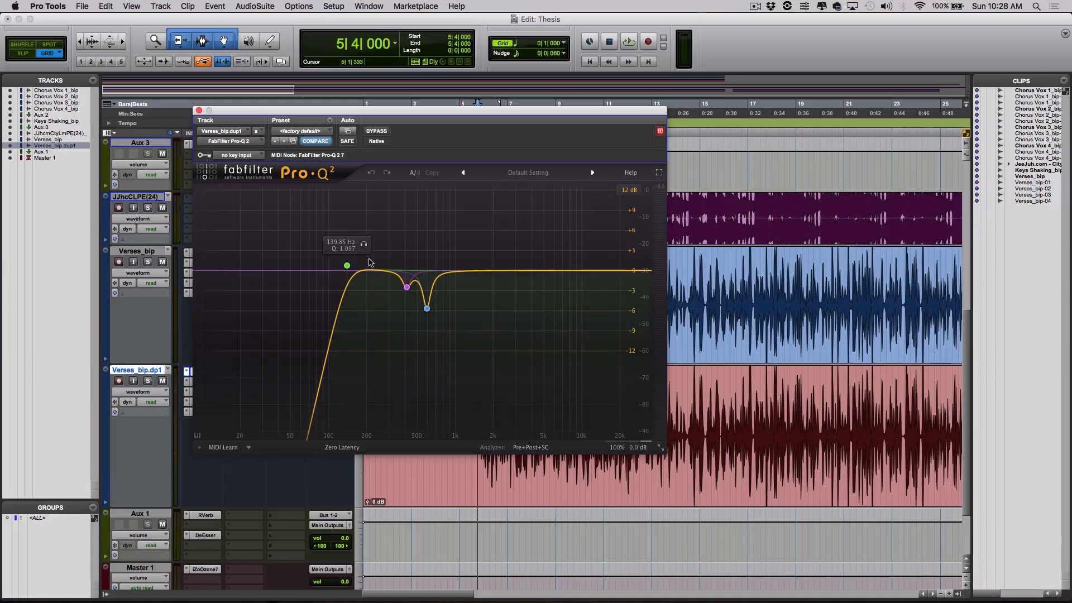
left_click(199, 110)
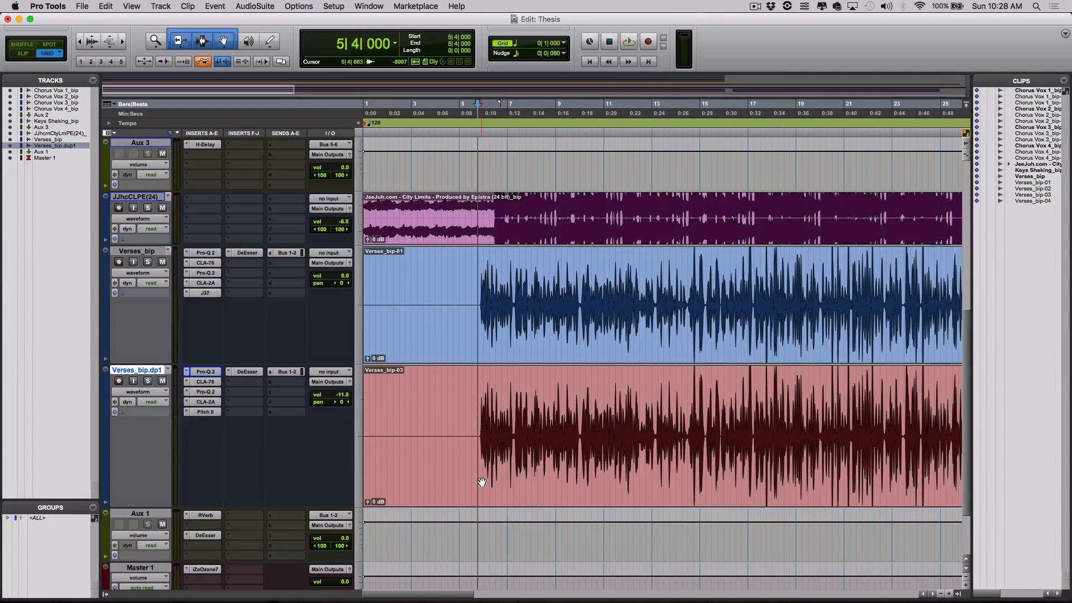
Play the full mix from 5|4|000 with both verse tracks unmuted
key("space")
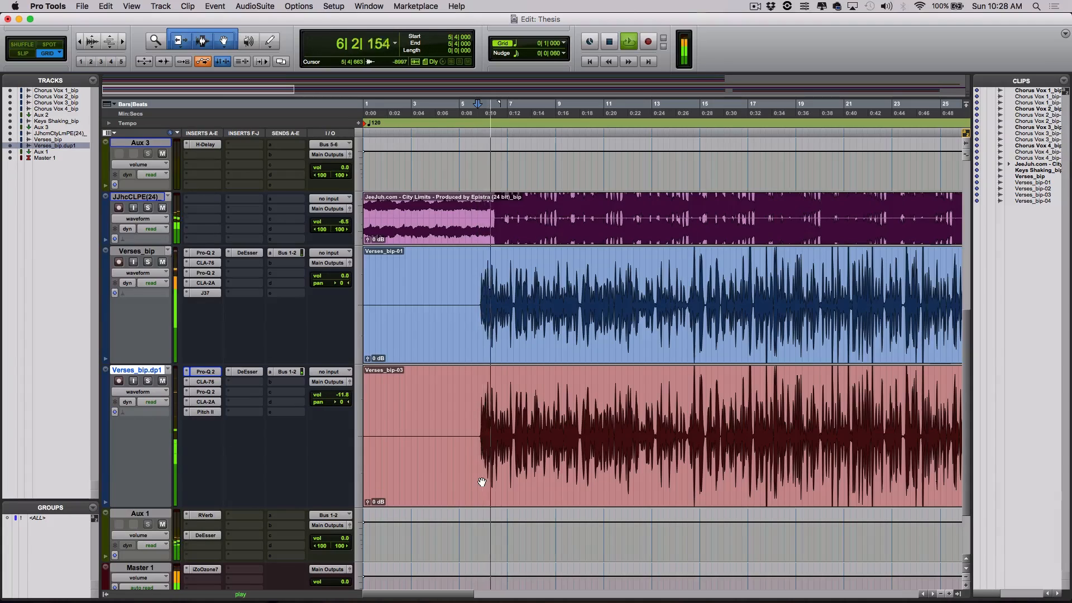